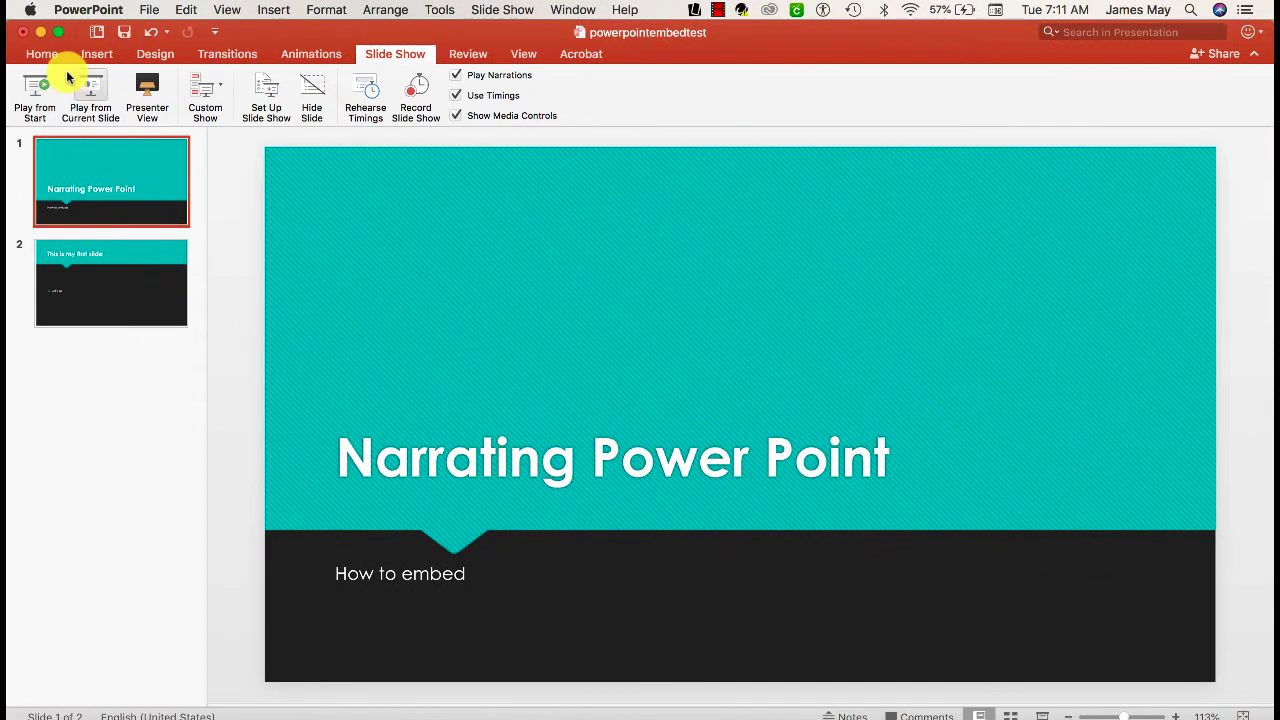
# Record narration over both slides and keep the recorded 0:05 timing for each
pyautogui.click(46, 56)
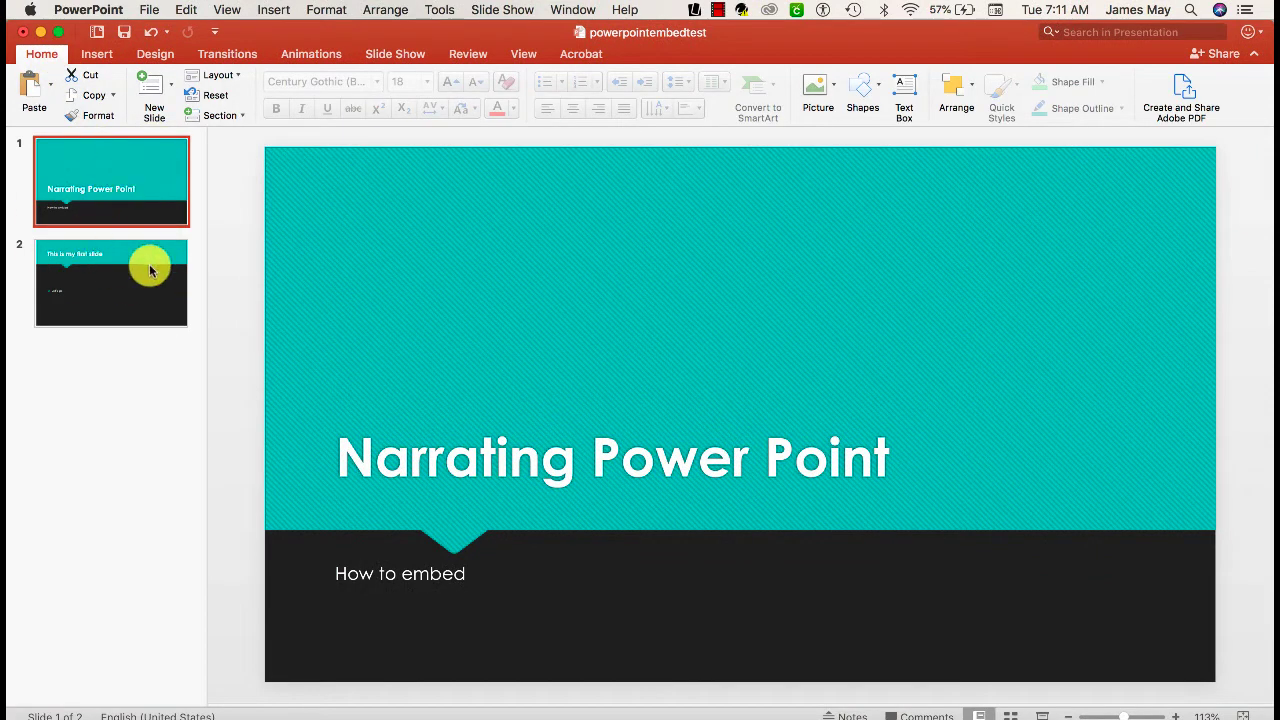
pyautogui.click(403, 56)
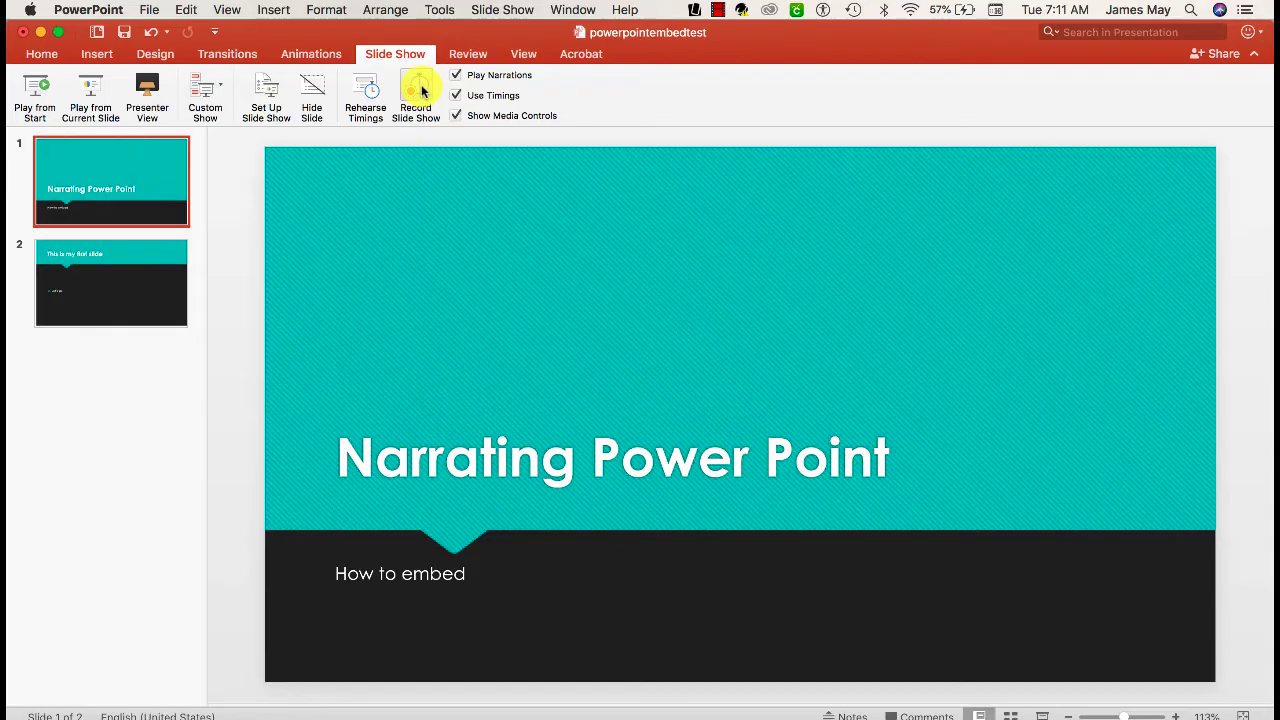
pyautogui.click(421, 90)
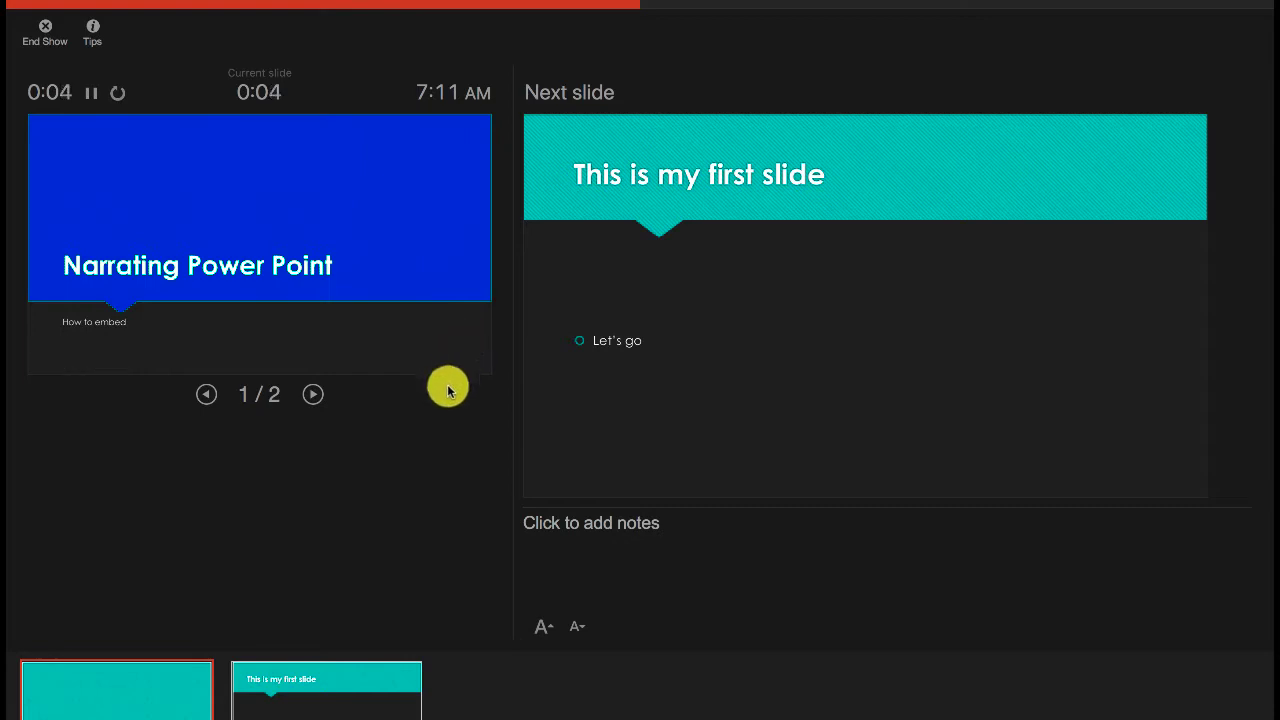
pyautogui.click(318, 397)
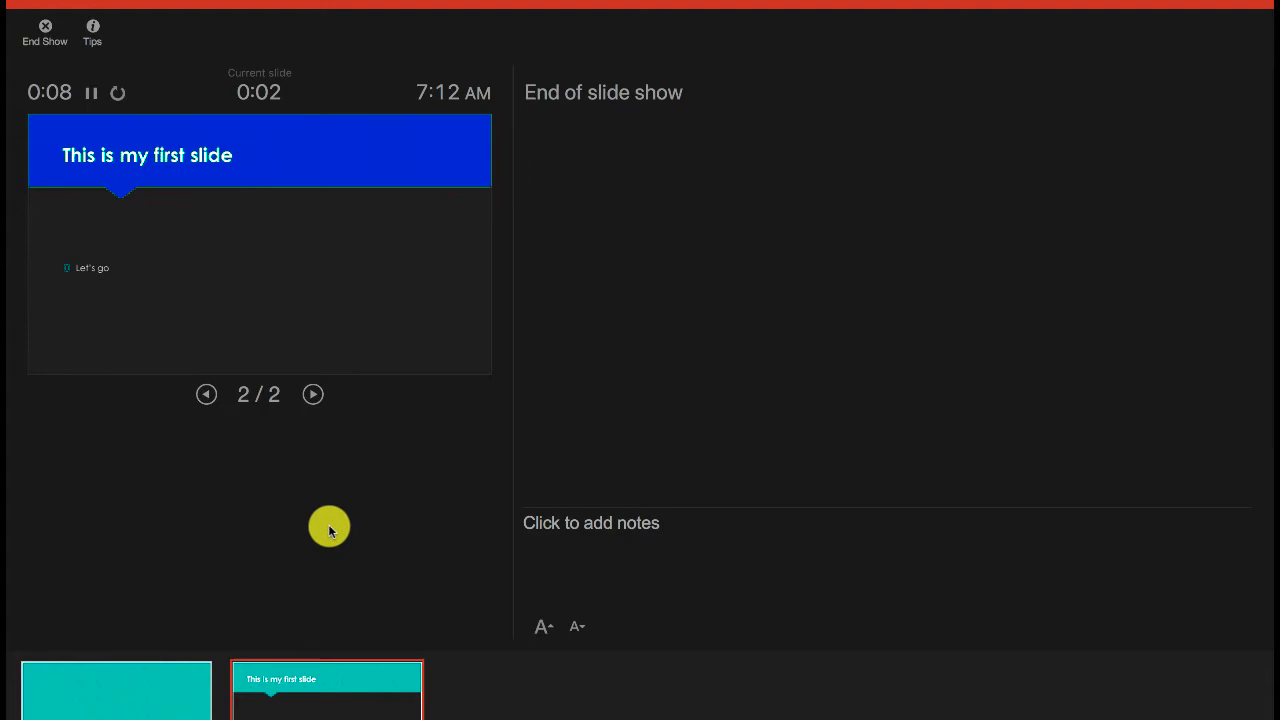
pyautogui.click(46, 29)
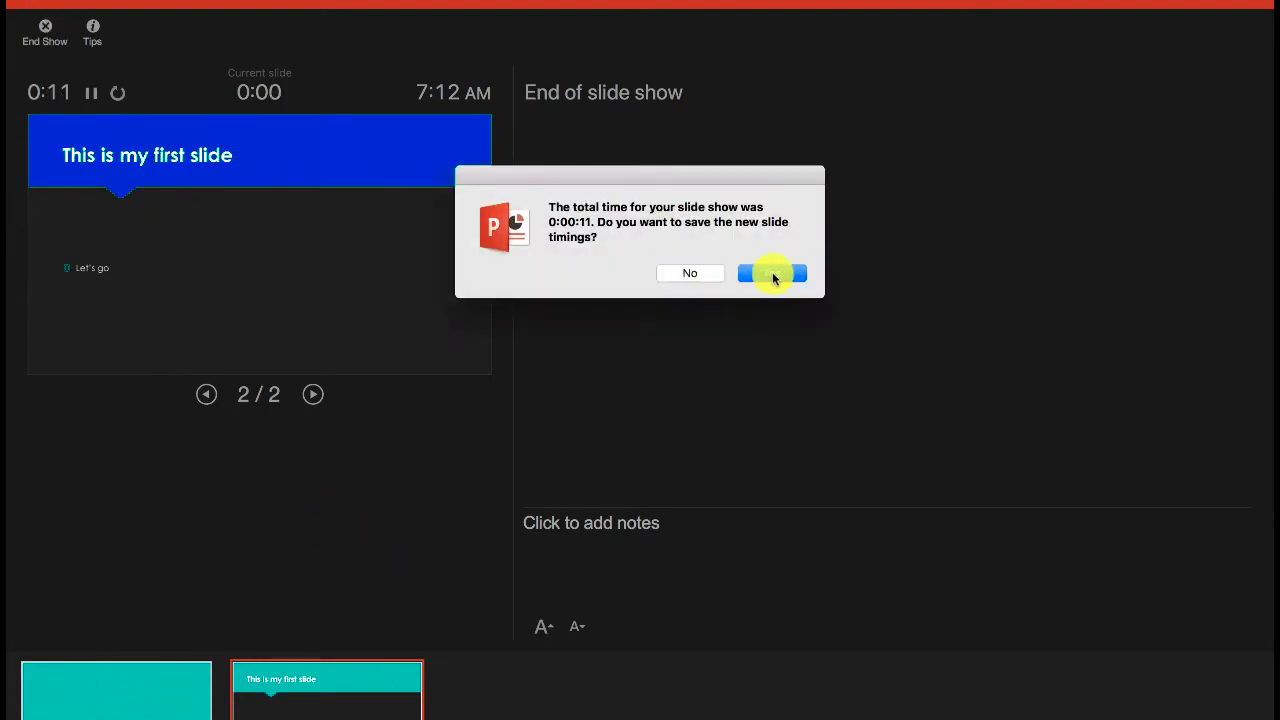
pyautogui.click(772, 273)
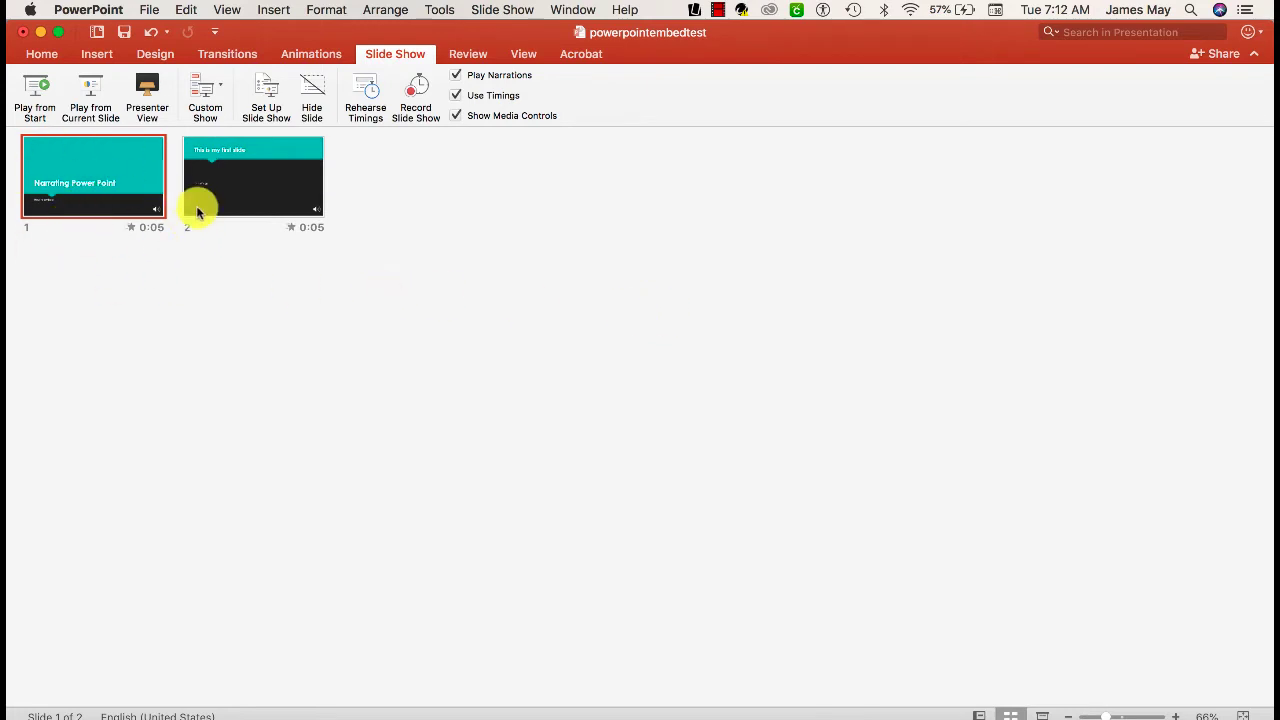
# Save the presentation to the Desktop as testshow in PowerPoint Macro-Enabled Show (.ppsm) format
pyautogui.click(148, 11)
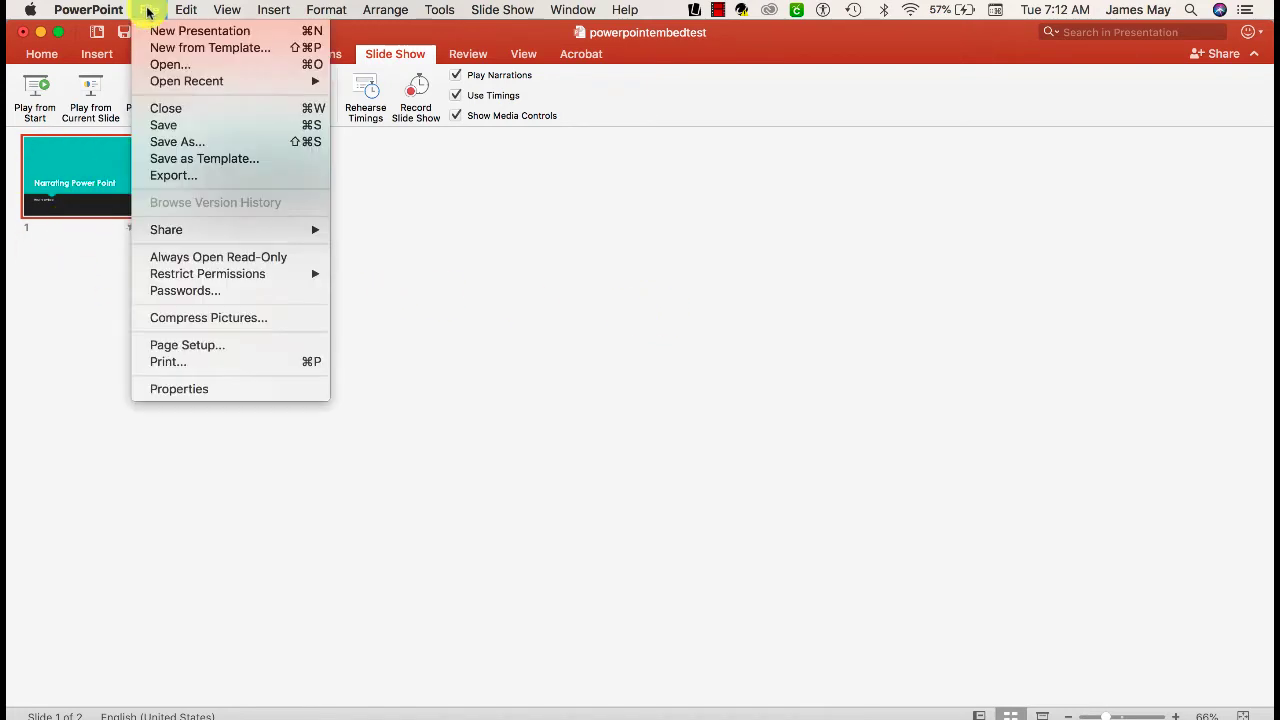
pyautogui.click(180, 138)
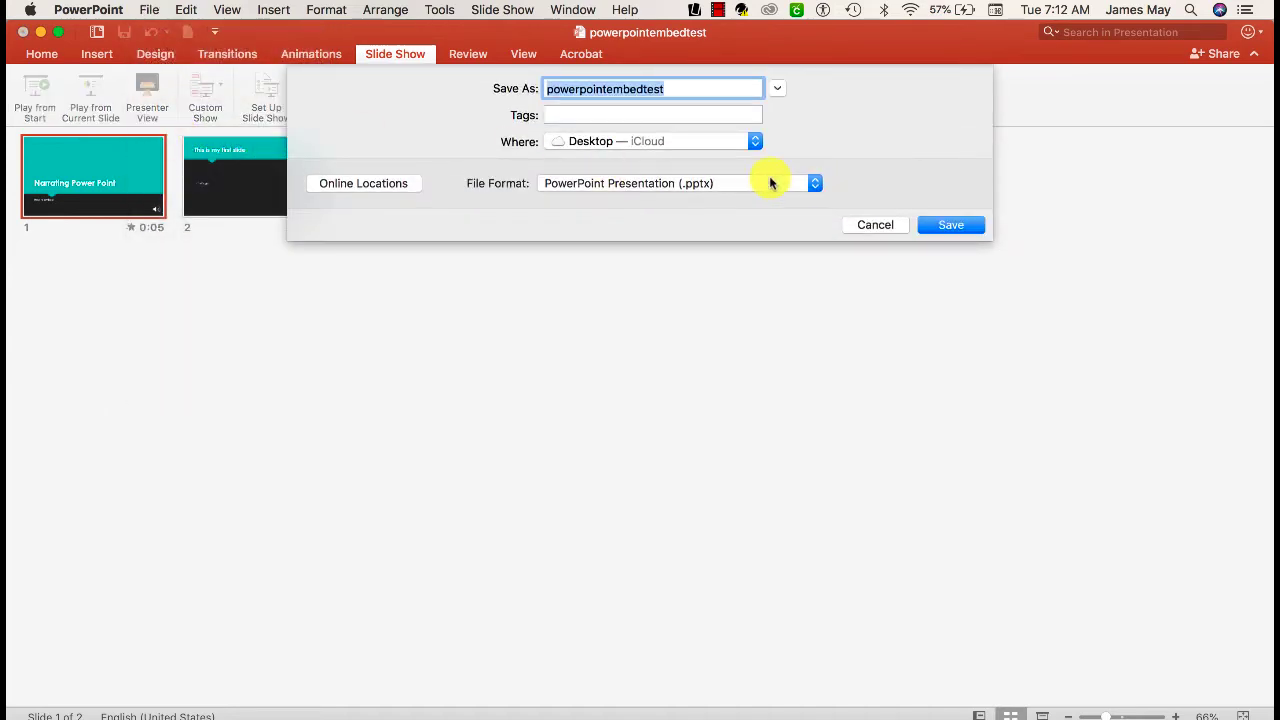
pyautogui.click(818, 182)
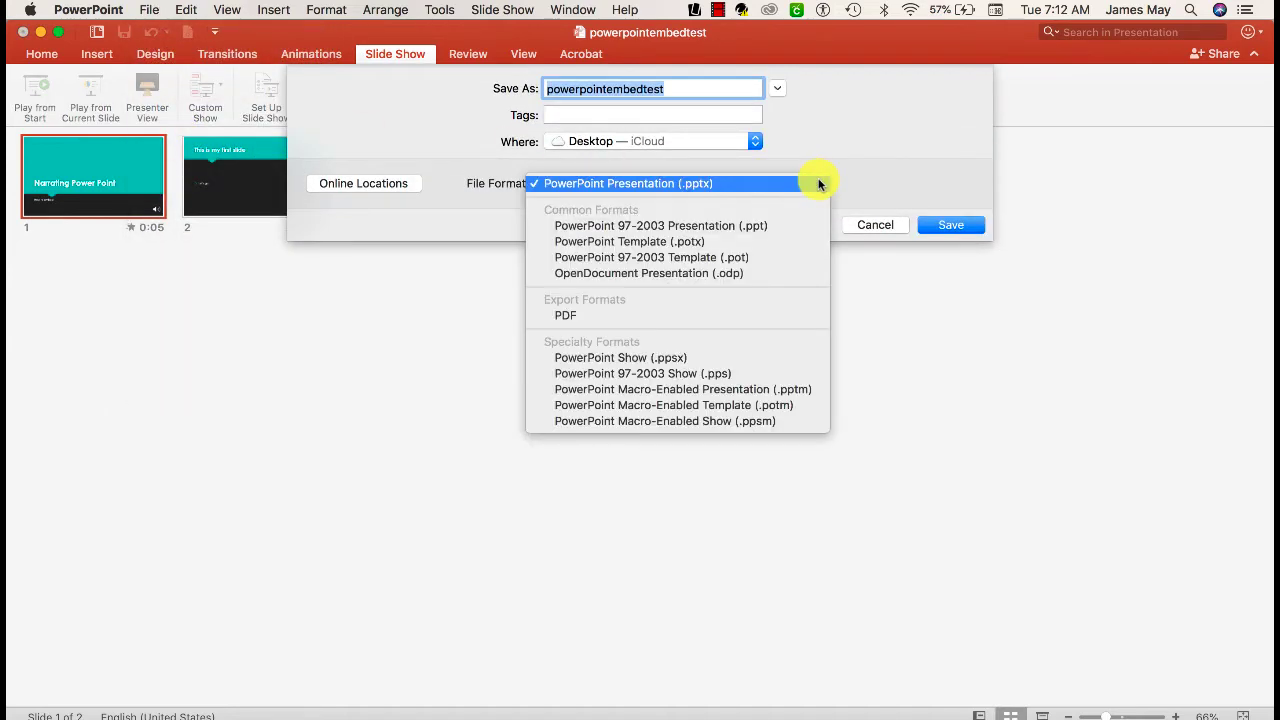
pyautogui.click(786, 420)
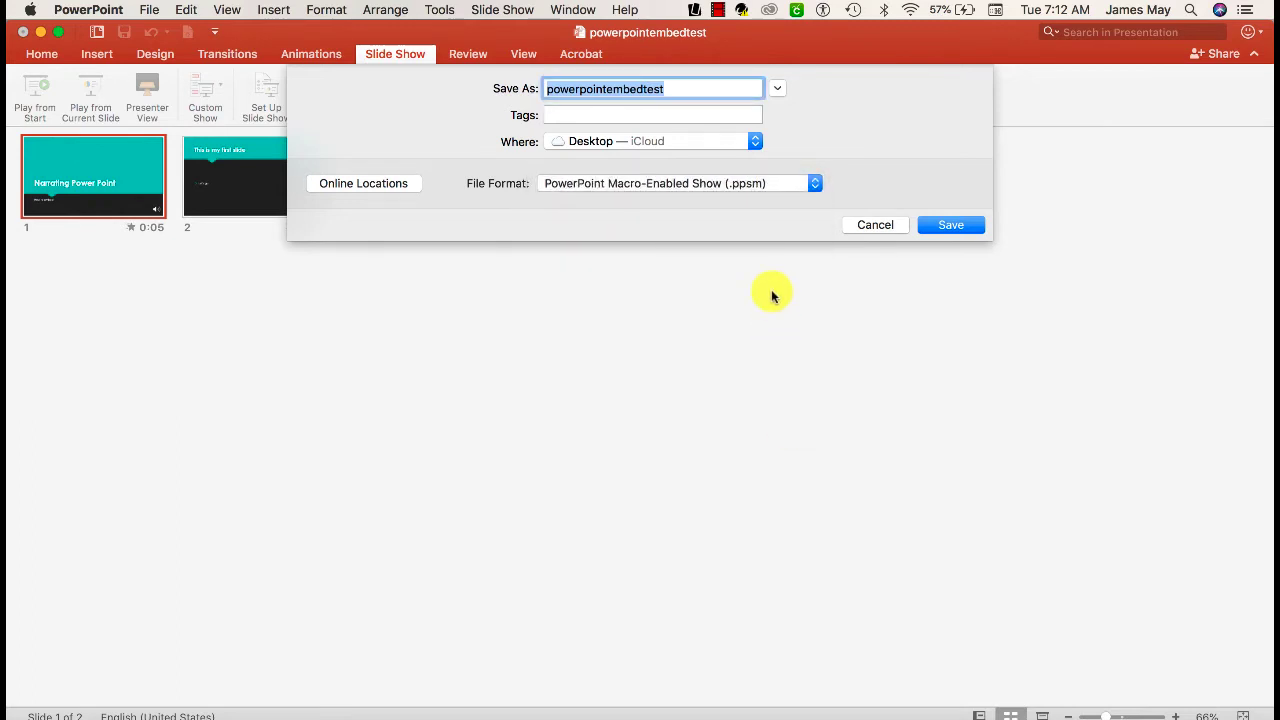
pyautogui.write('testshow')
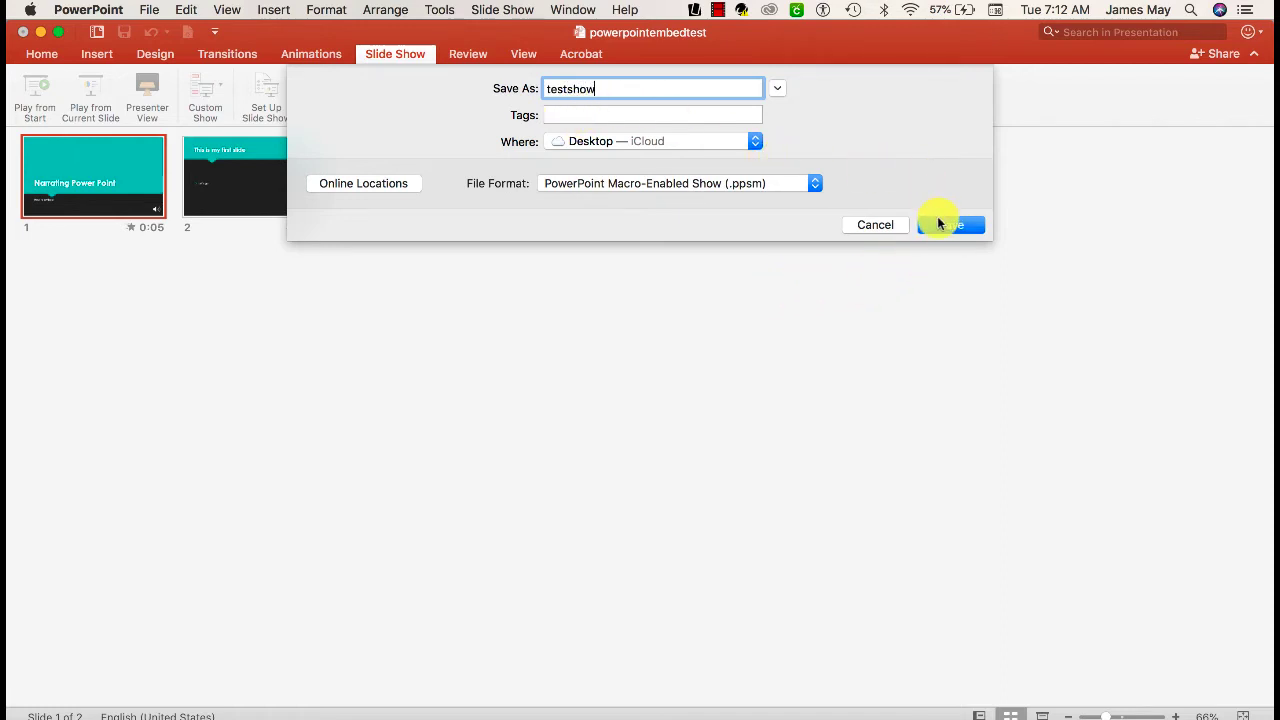
pyautogui.click(938, 224)
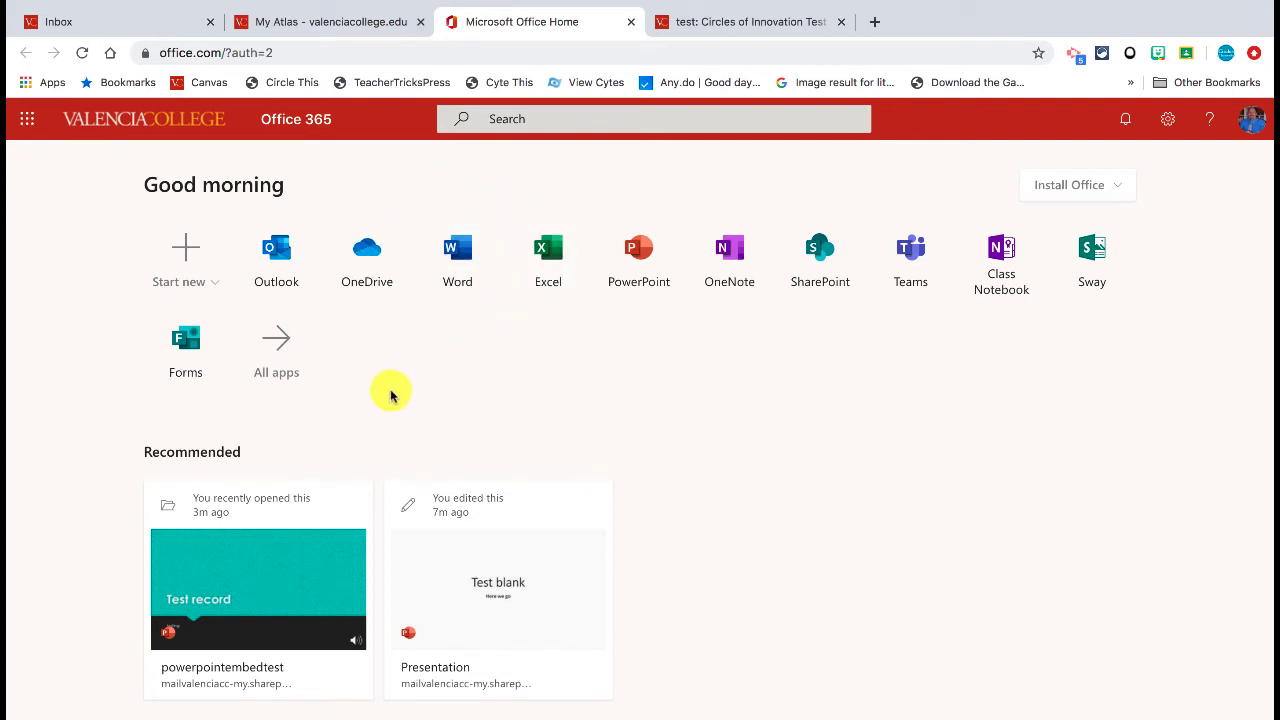
# Scroll the Office 365 home page down and back up
pyautogui.scroll(-1, 395, 410)
pyautogui.scroll(1, 385, 408)
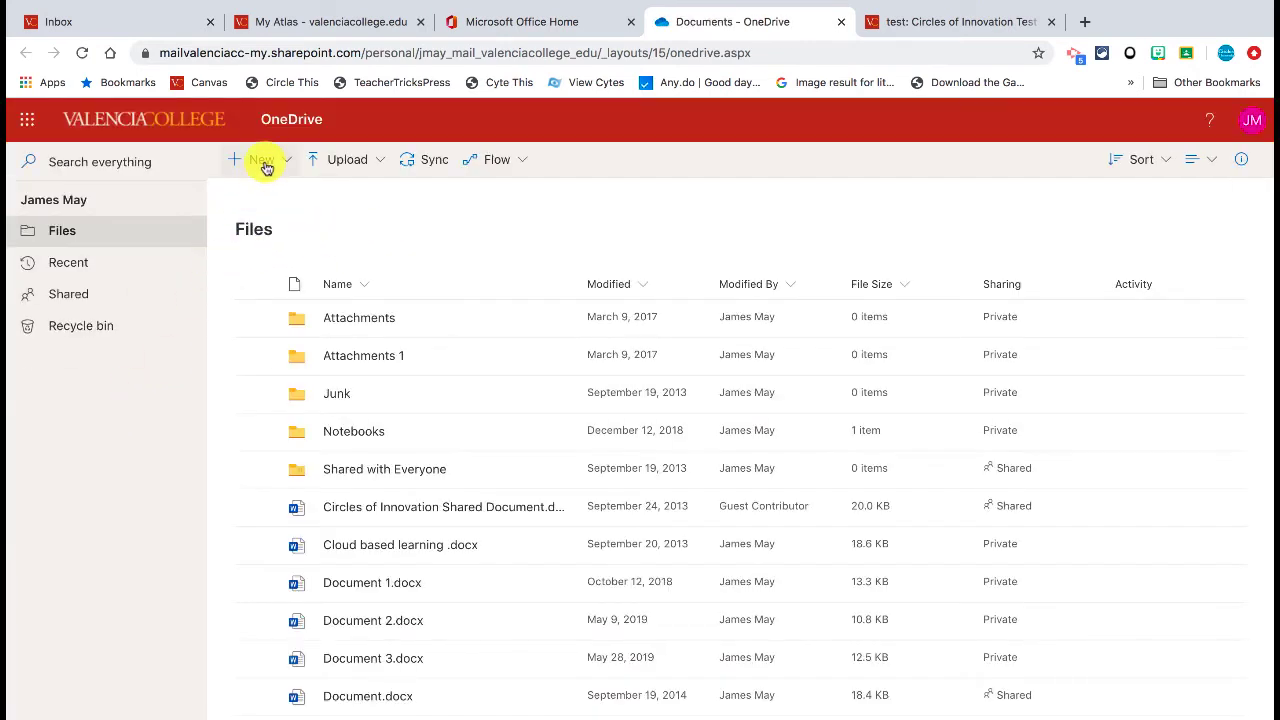
# Upload the file testshow.ppsm to the OneDrive Files library
pyautogui.click(352, 163)
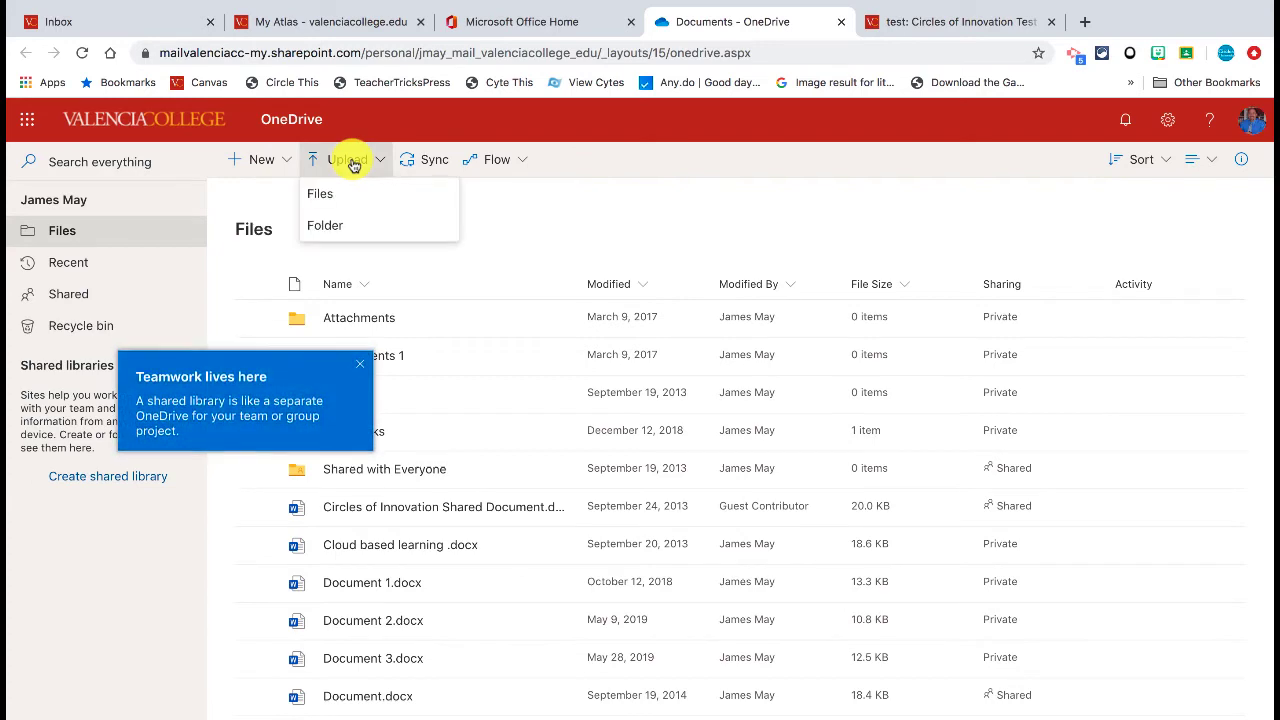
pyautogui.click(334, 197)
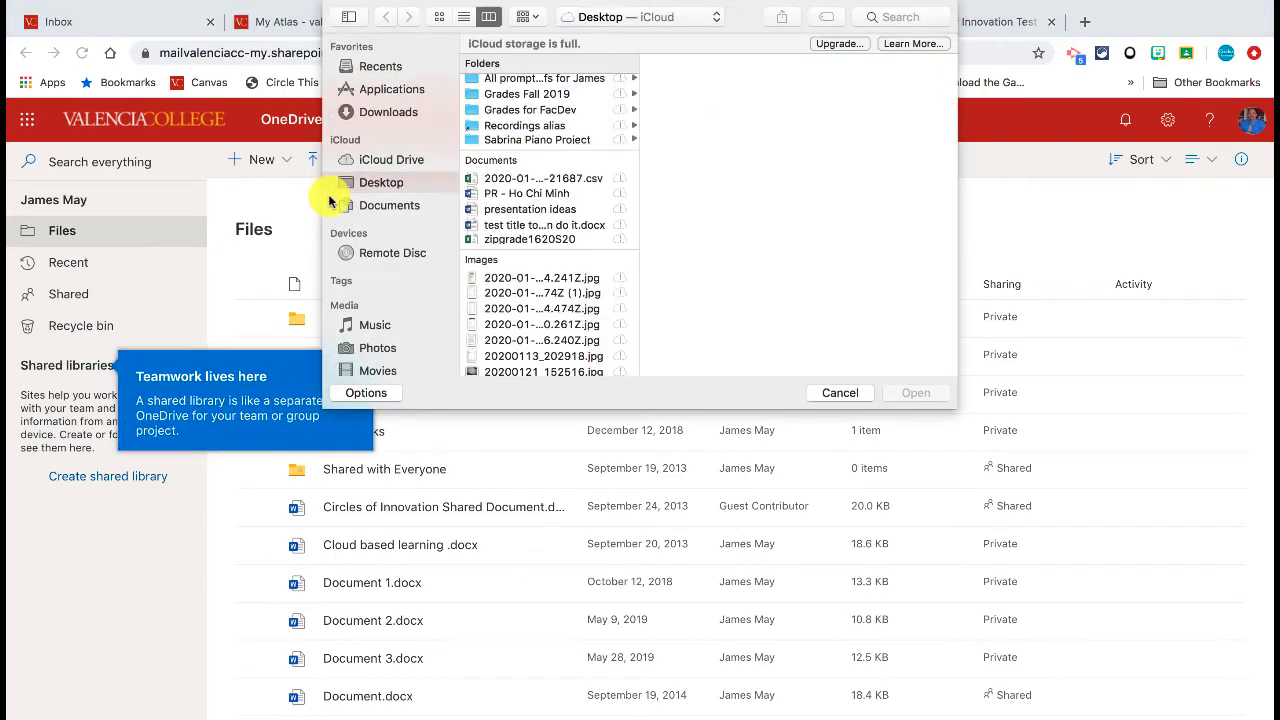
pyautogui.scroll(-5, 521, 250)
pyautogui.scroll(-3, 530, 275)
pyautogui.scroll(-1, 538, 295)
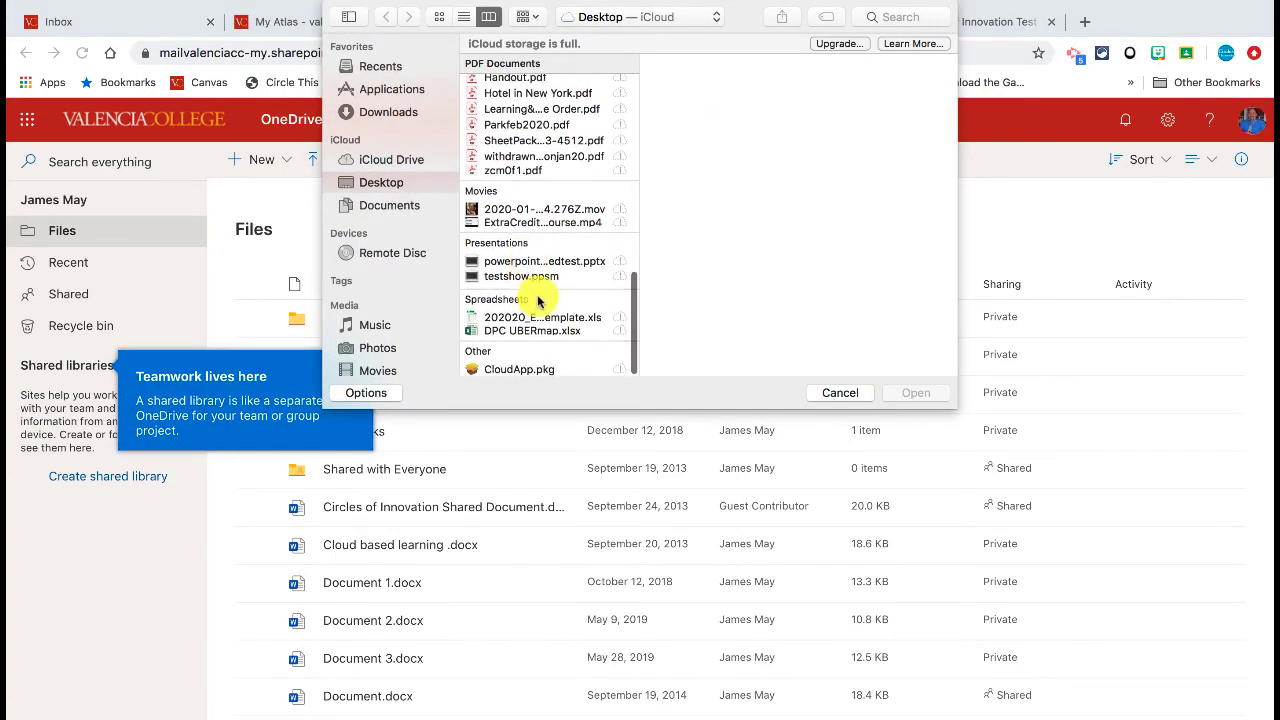
pyautogui.click(533, 276)
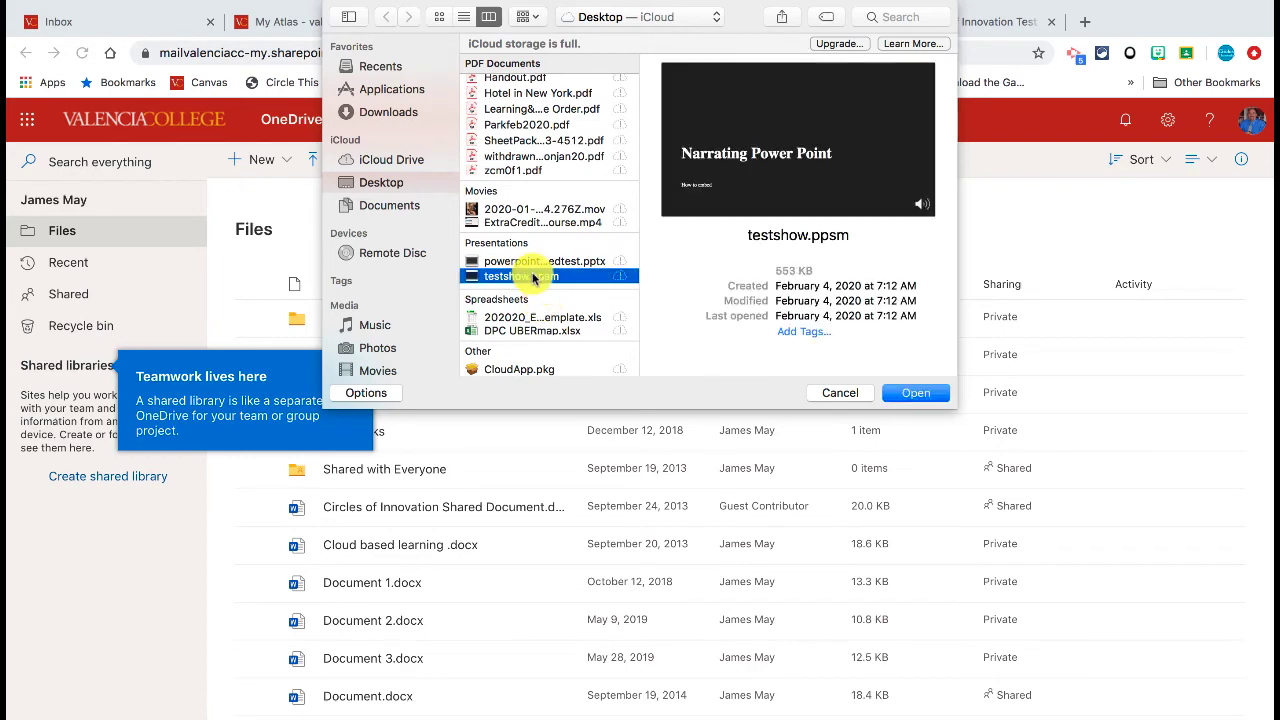
pyautogui.click(912, 392)
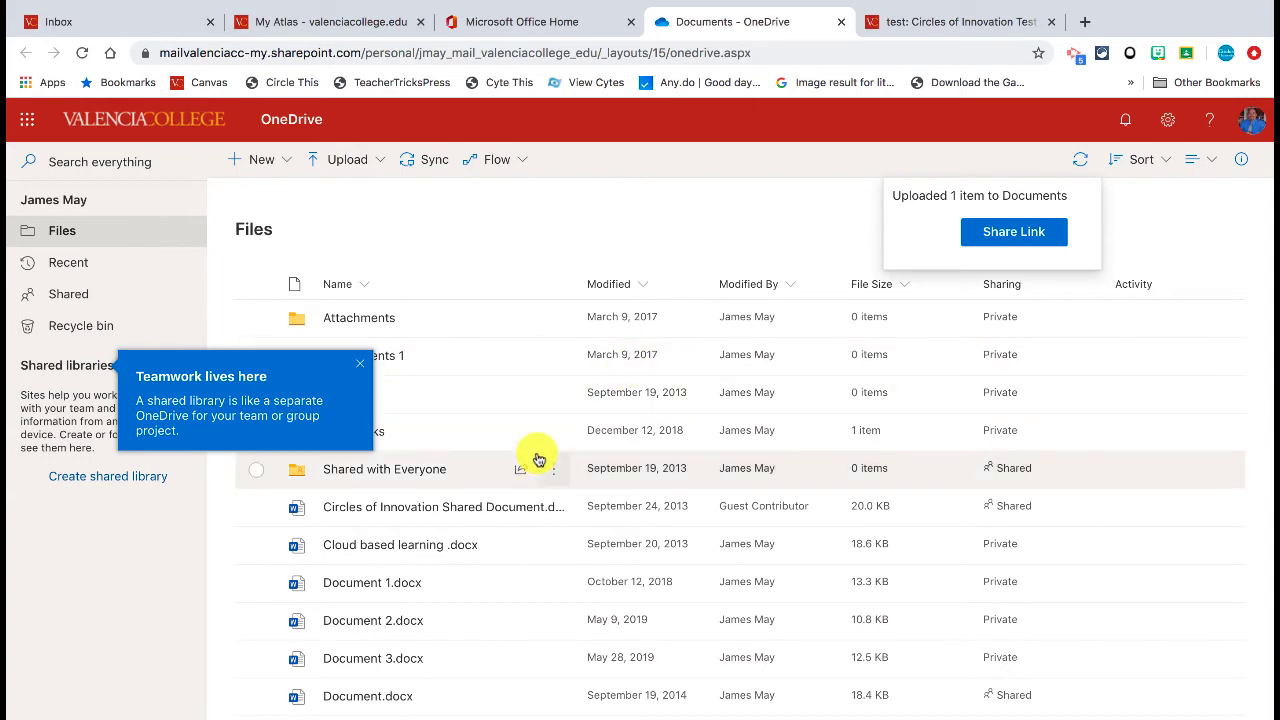
# Scroll down to the uploaded testshow.ppsm and open it in PowerPoint for the web
pyautogui.scroll(-3, 538, 545)
pyautogui.scroll(-6, 538, 545)
pyautogui.scroll(-3, 538, 545)
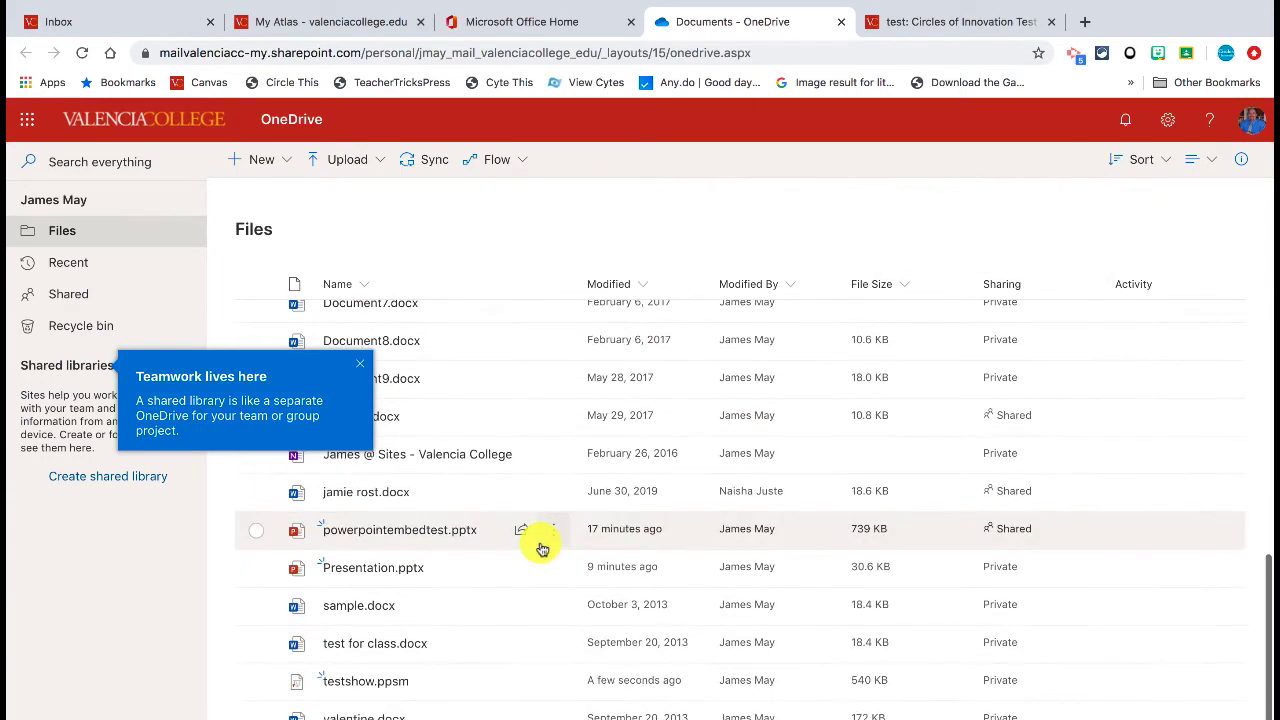
pyautogui.moveTo(366, 681)
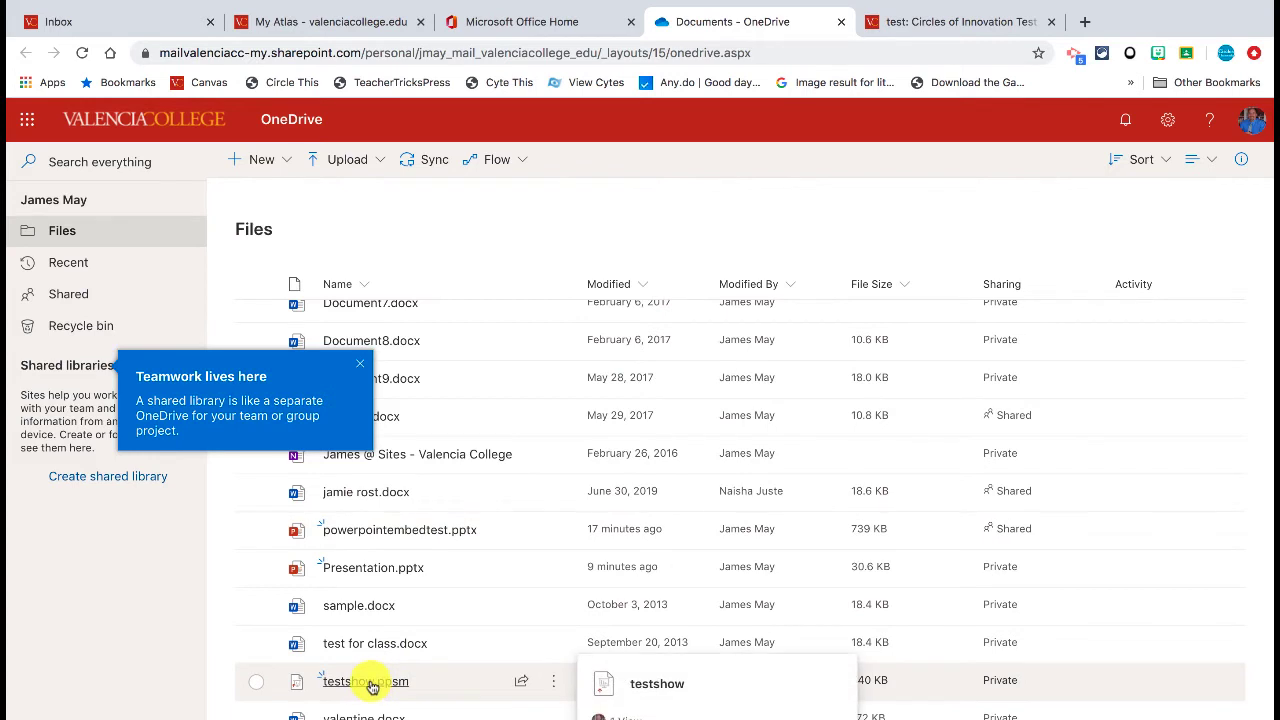
pyautogui.click(256, 681)
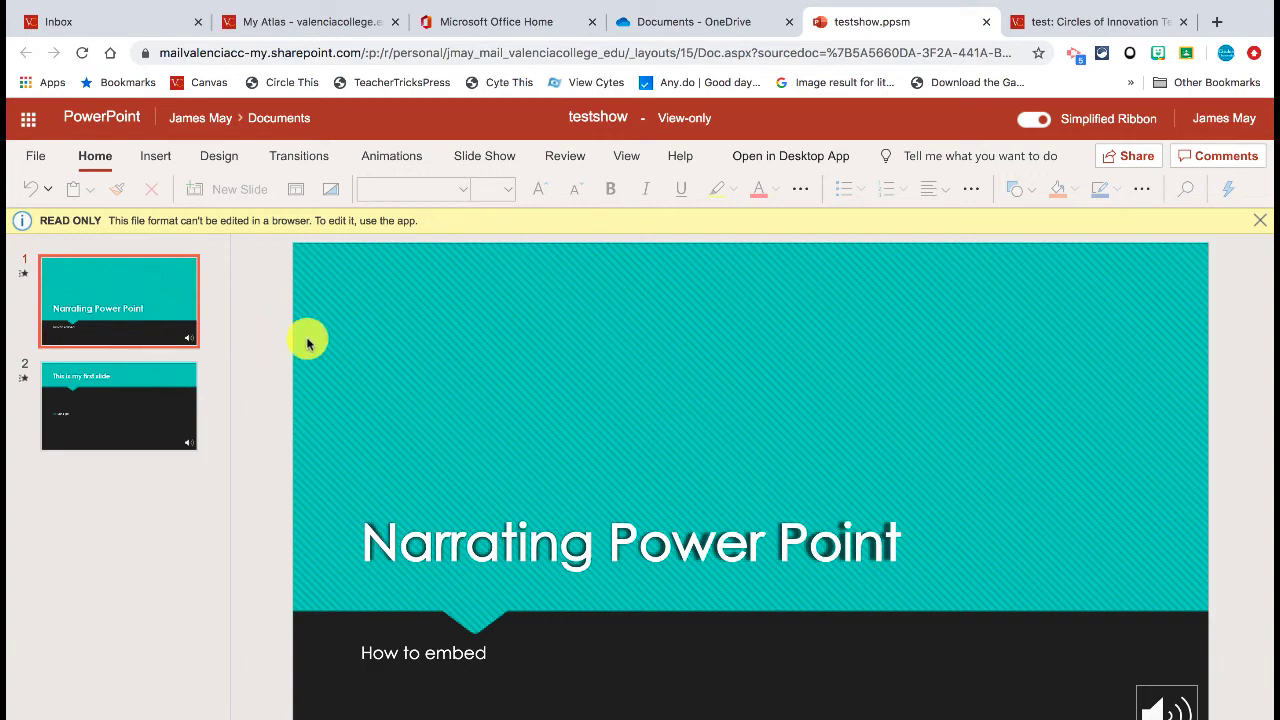
# Copy the 610 x 367 embed code for testshow, then return to the Canvas test page
pyautogui.click(38, 158)
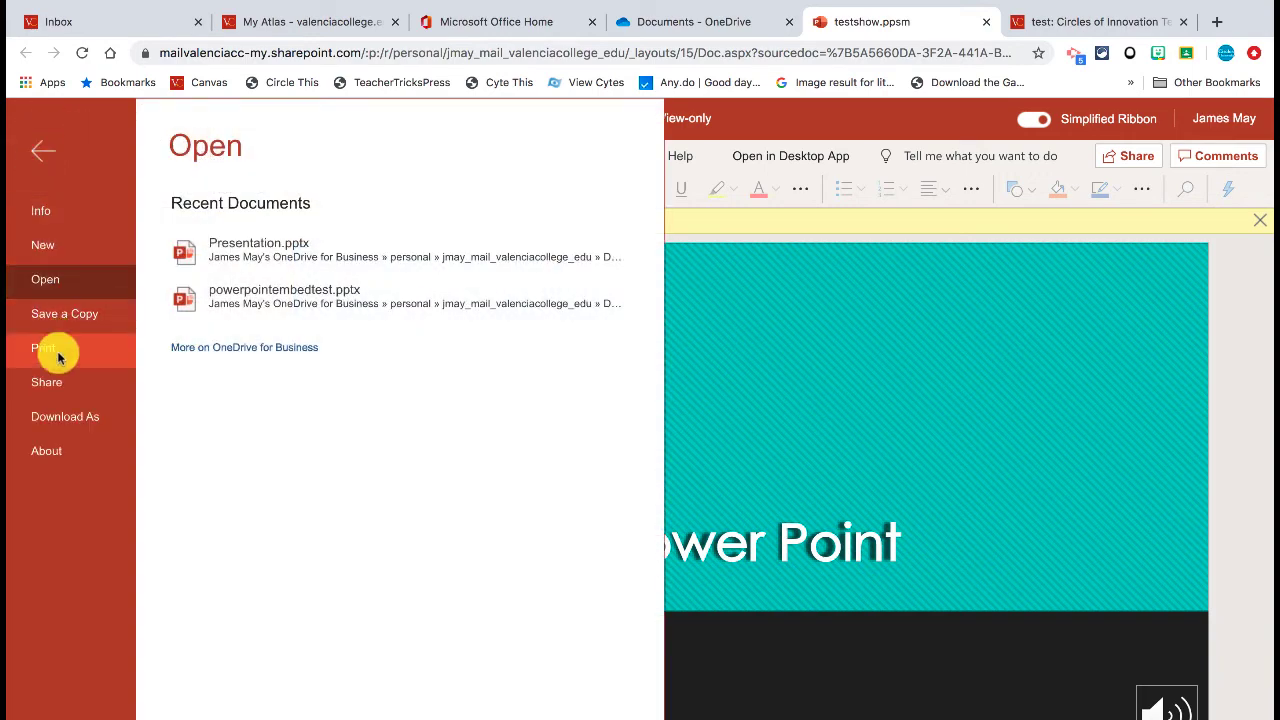
pyautogui.click(57, 382)
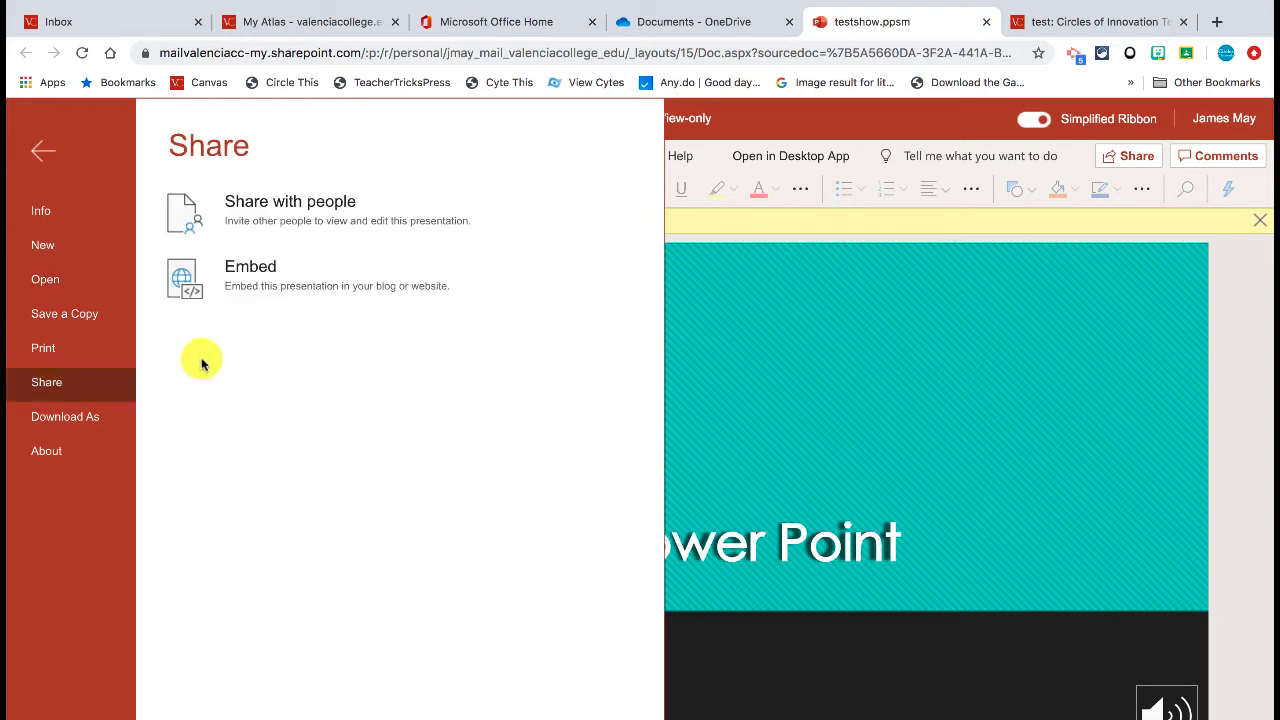
pyautogui.click(260, 270)
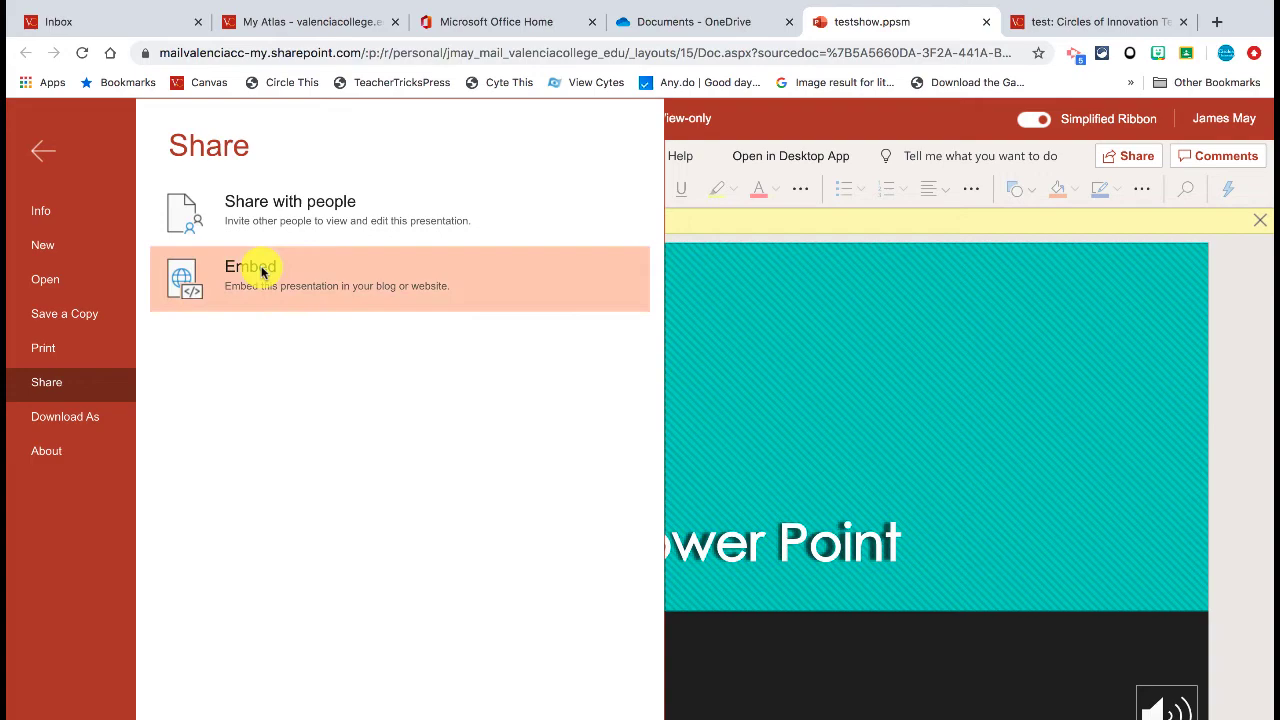
pyautogui.click(727, 374)
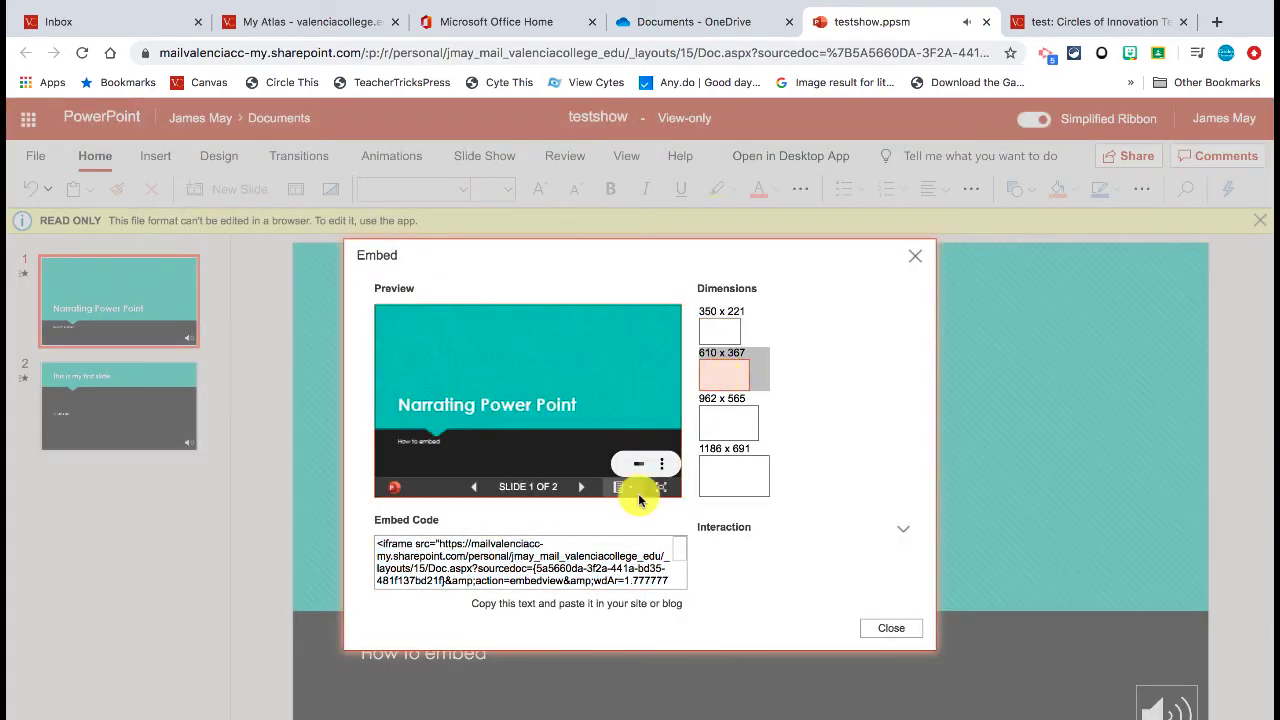
pyautogui.click(594, 572)
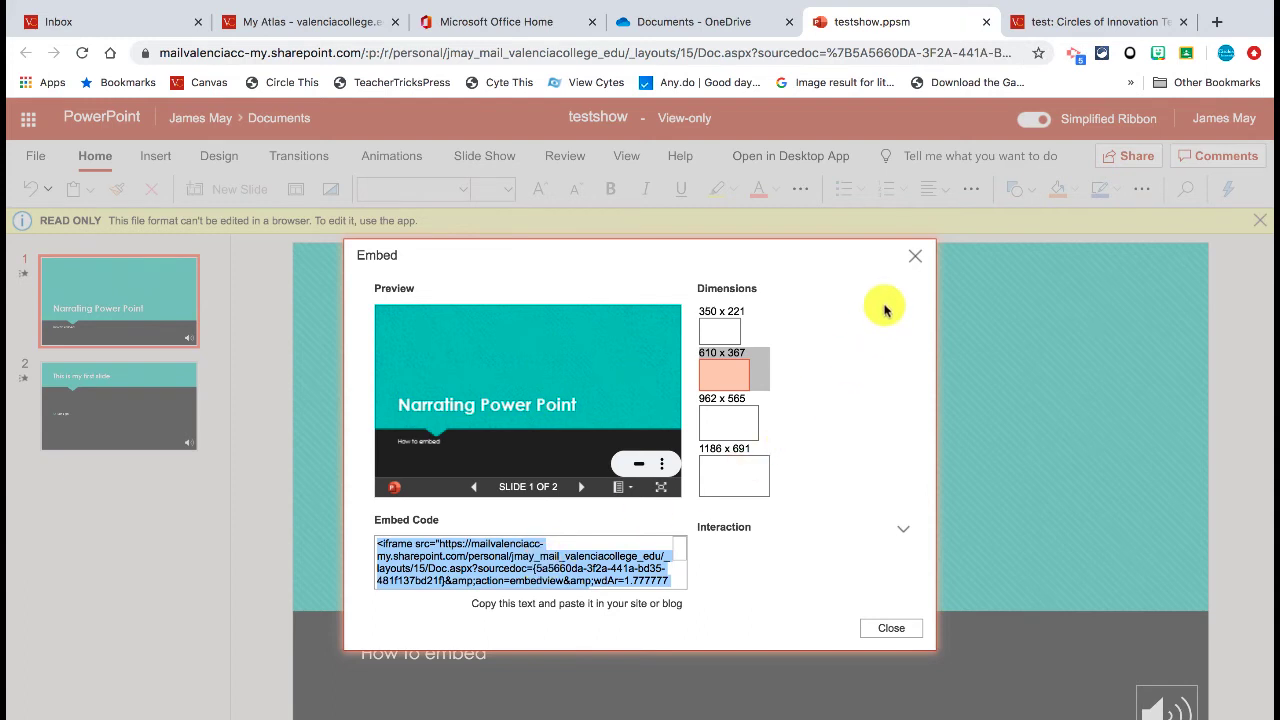
pyautogui.click(914, 256)
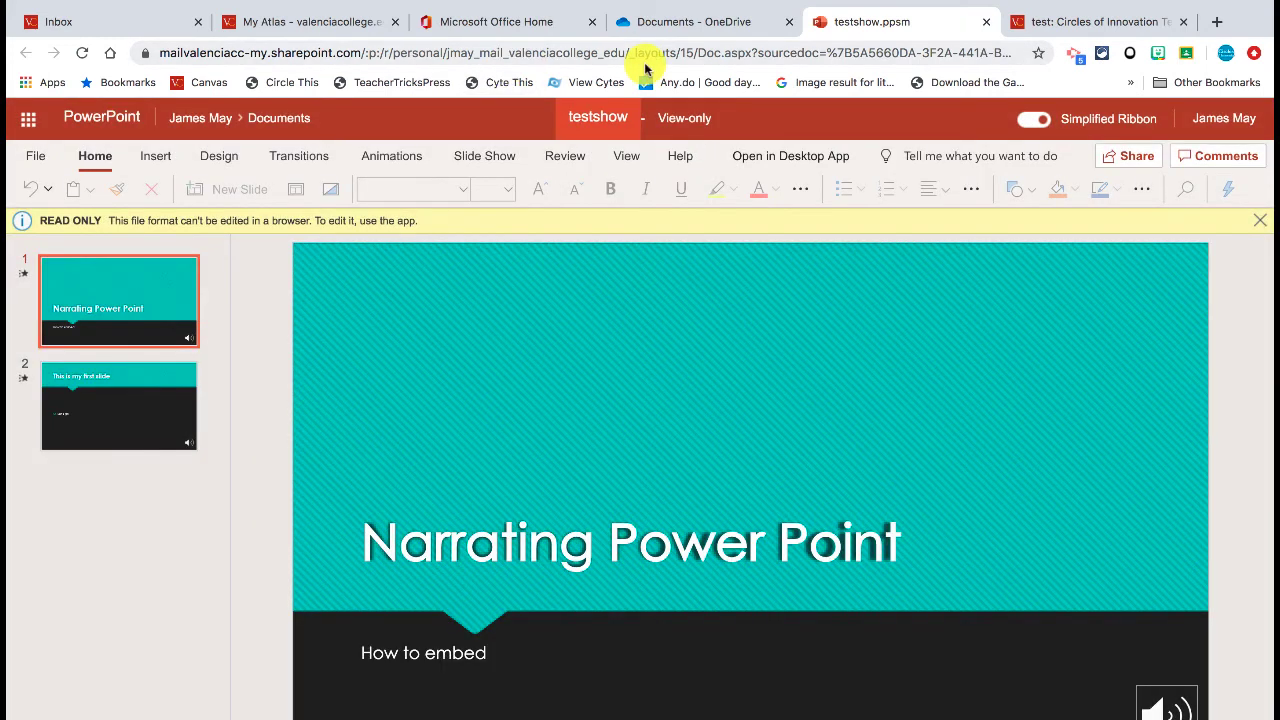
pyautogui.click(1047, 22)
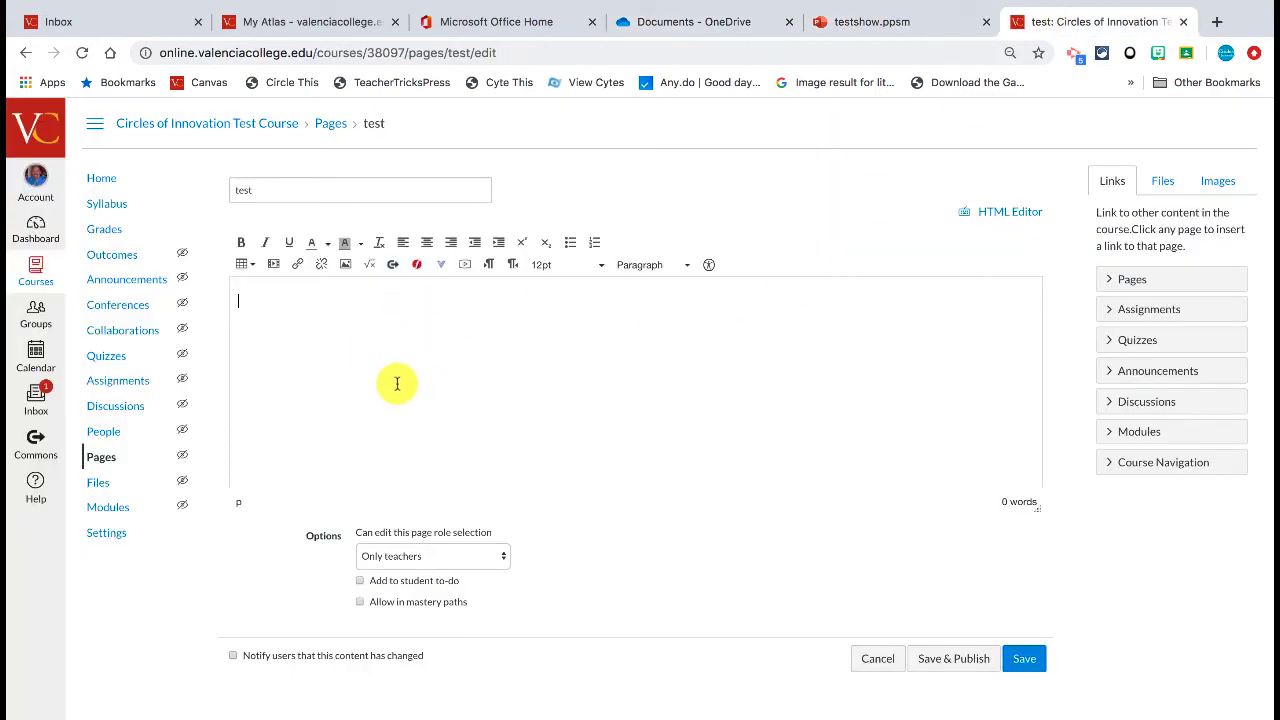
# Paste the PowerPoint embed code into the test page as embedded media and save it
pyautogui.click(274, 266)
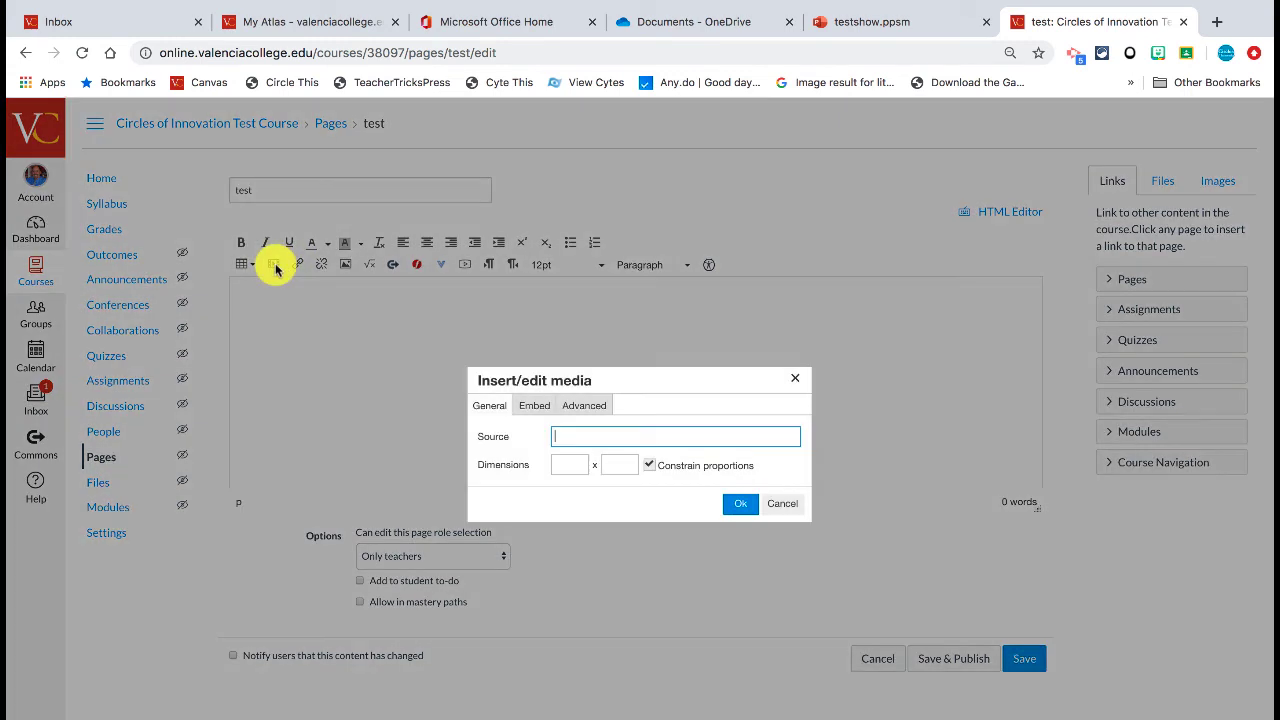
pyautogui.click(536, 405)
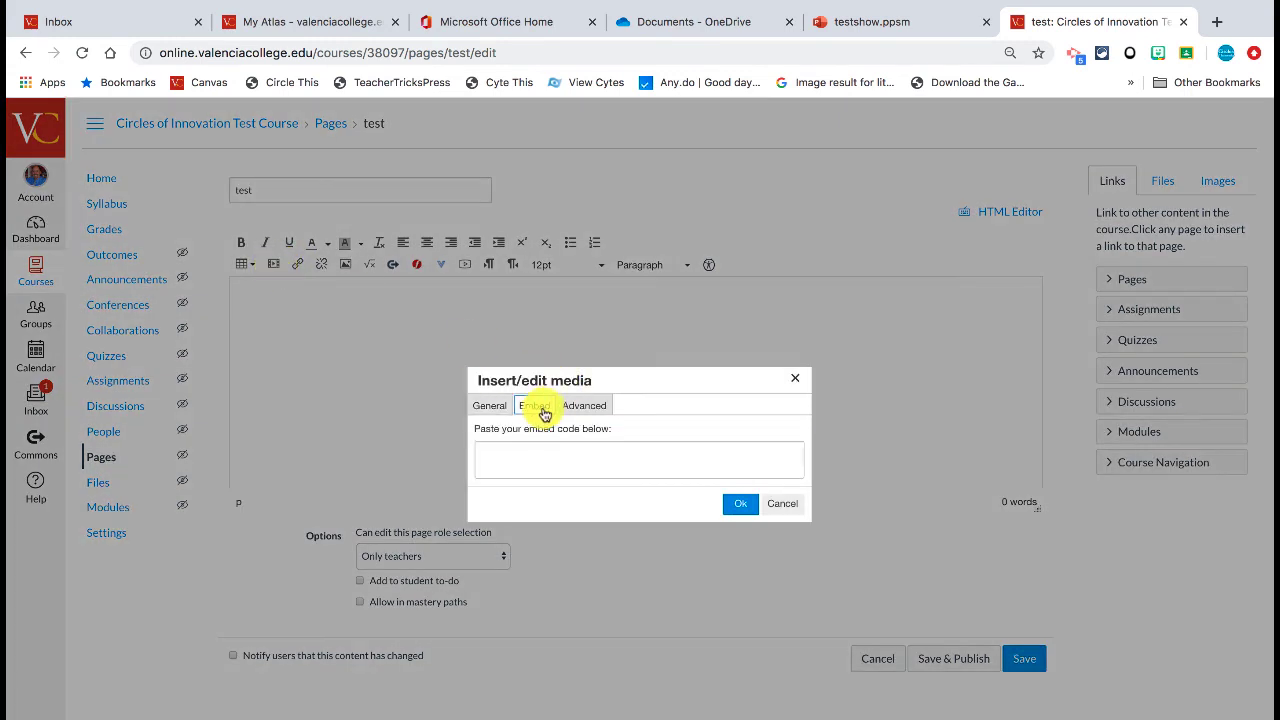
pyautogui.click(518, 461)
pyautogui.hotkey('ctrl', 'v')
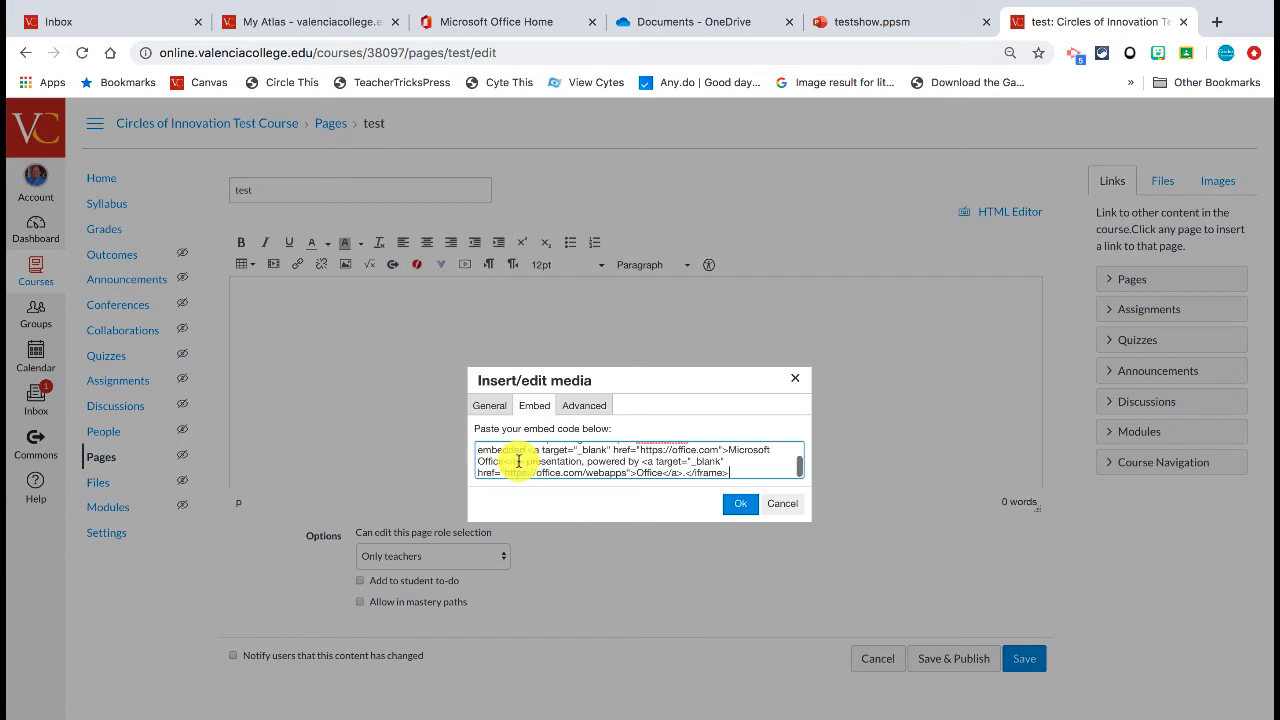
pyautogui.click(744, 507)
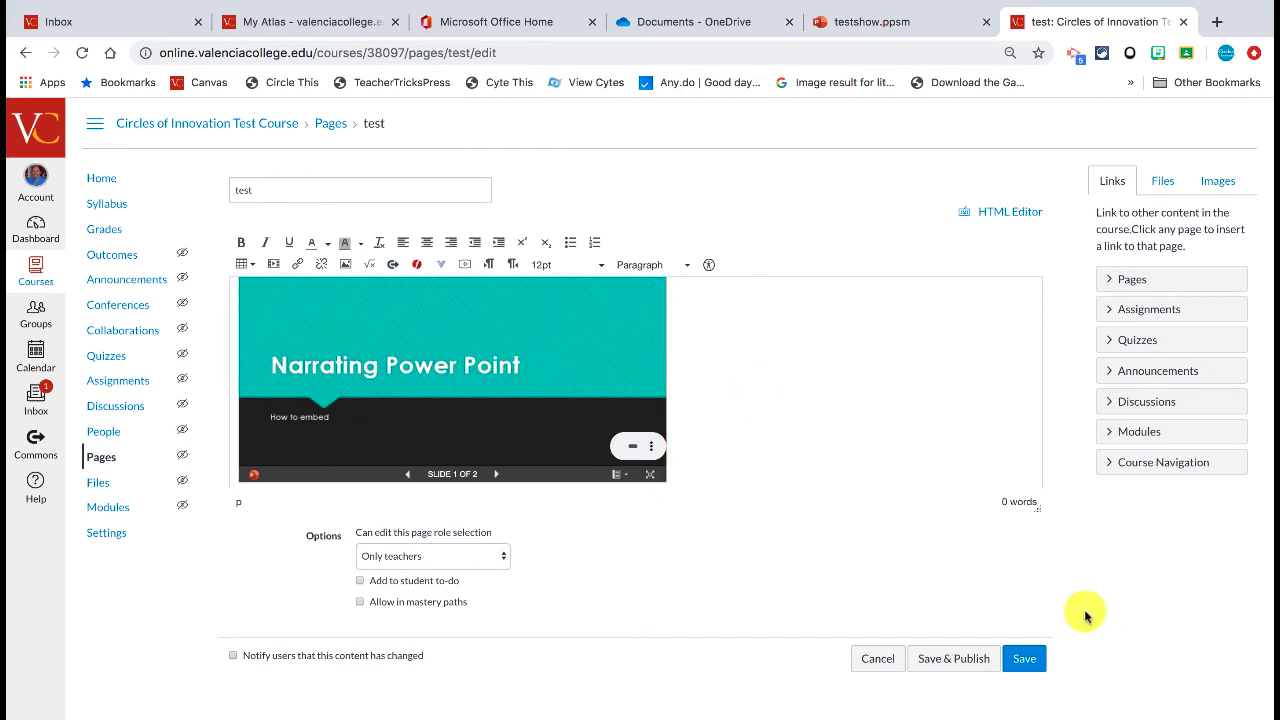
pyautogui.click(1028, 668)
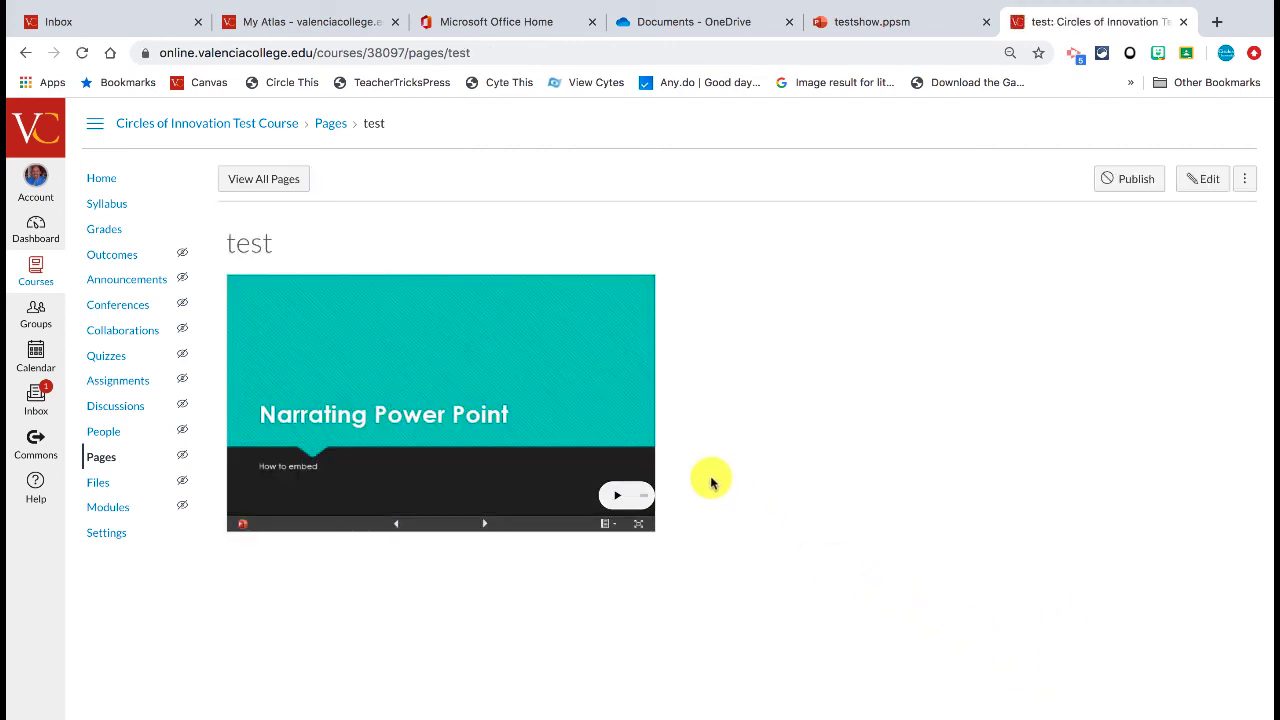
pyautogui.moveTo(628, 496)
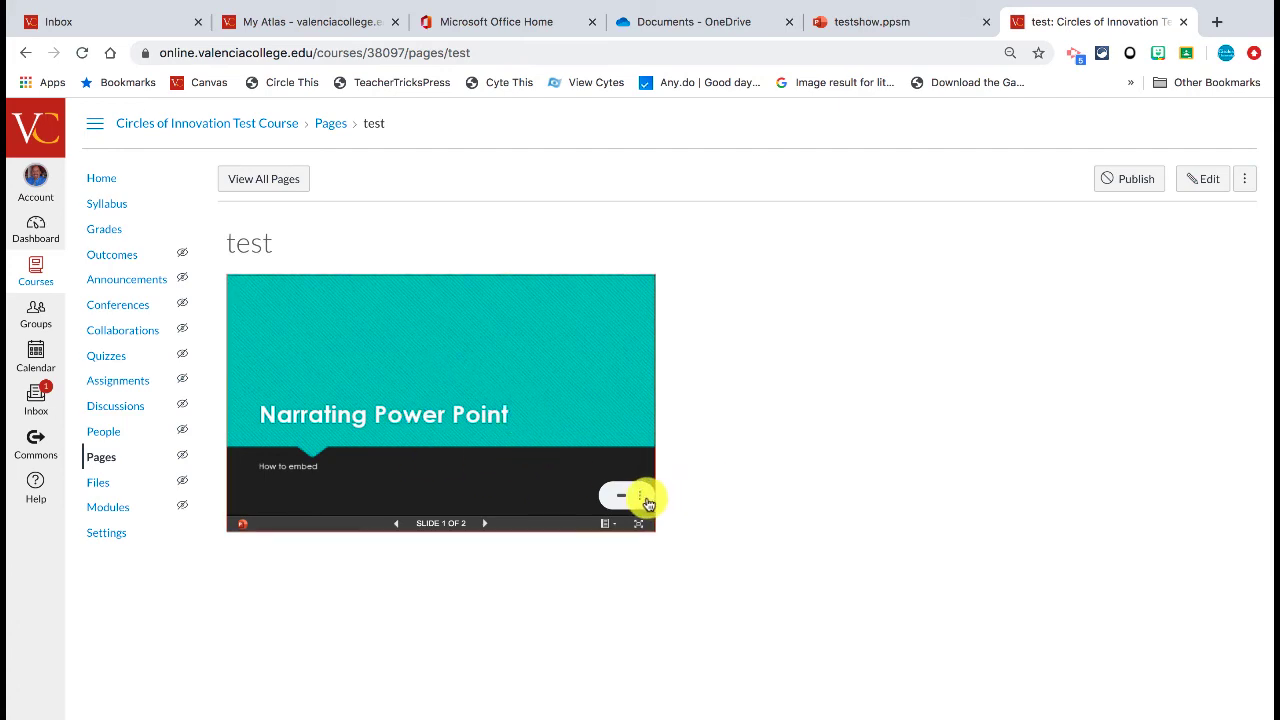
# Show the slideshow's Play, Download and Mute audio options; open and close Screencastify
pyautogui.click(643, 500)
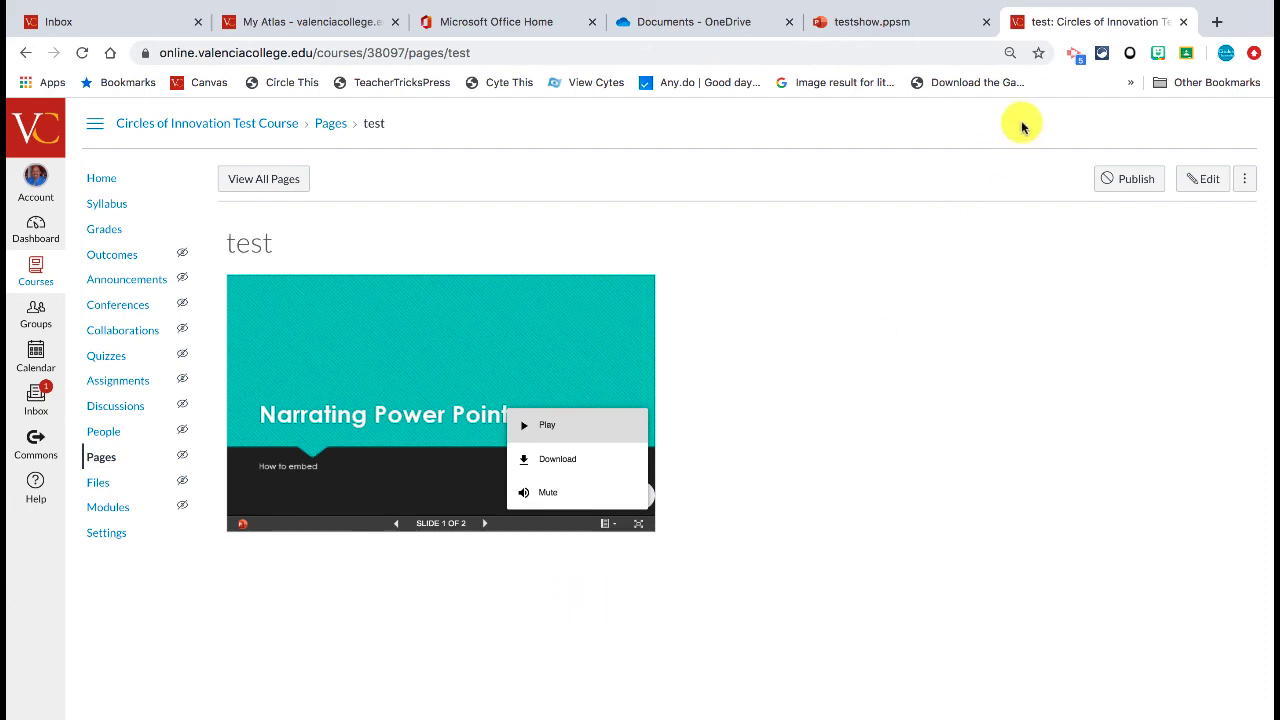
pyautogui.click(1073, 53)
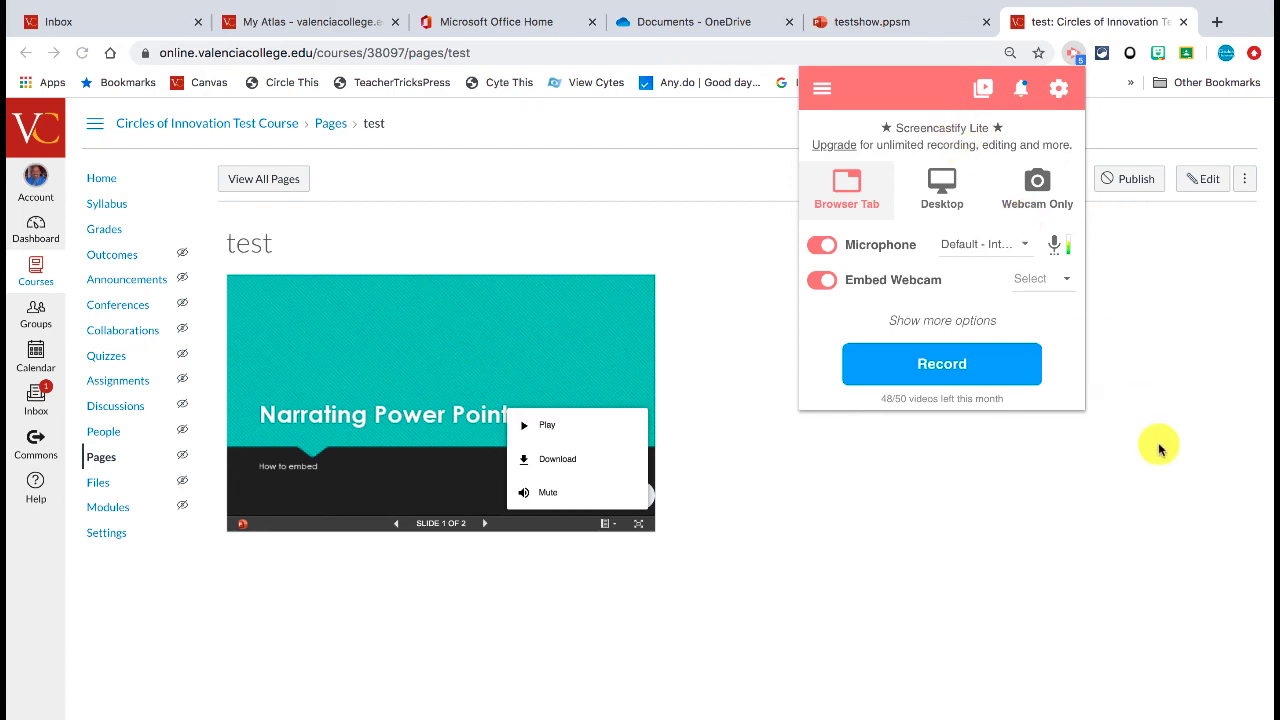
pyautogui.click(1163, 490)
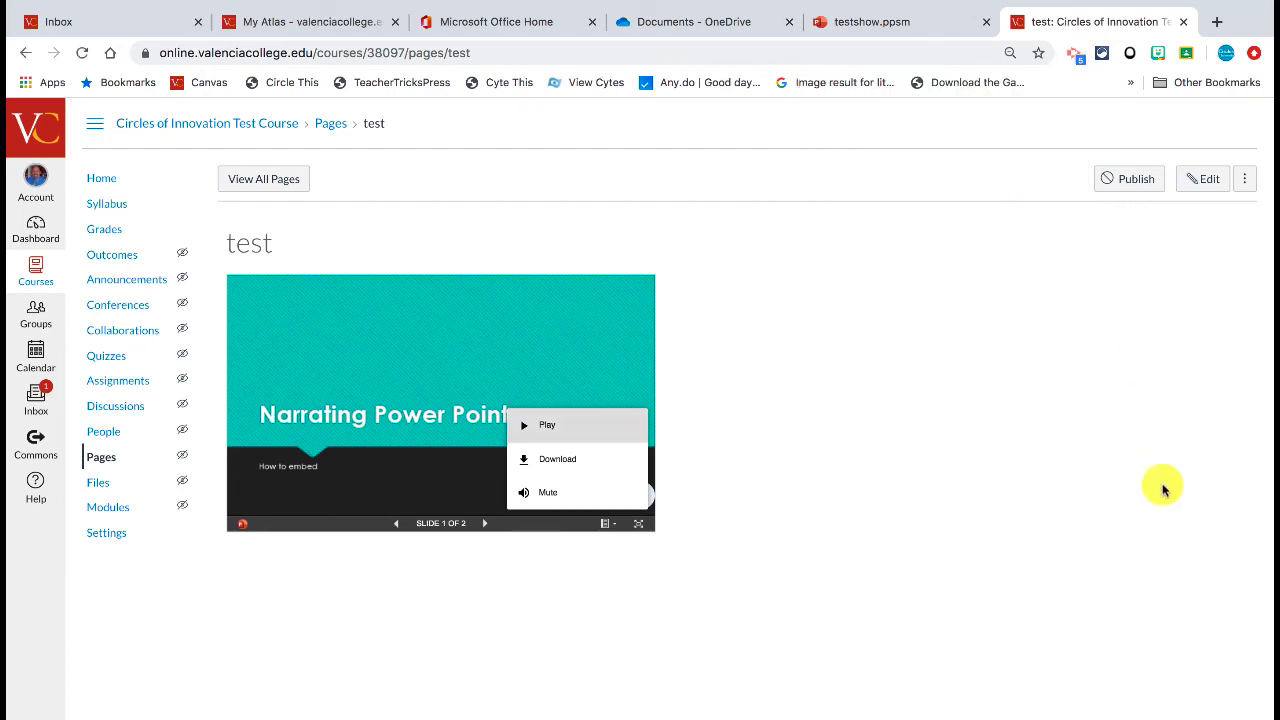